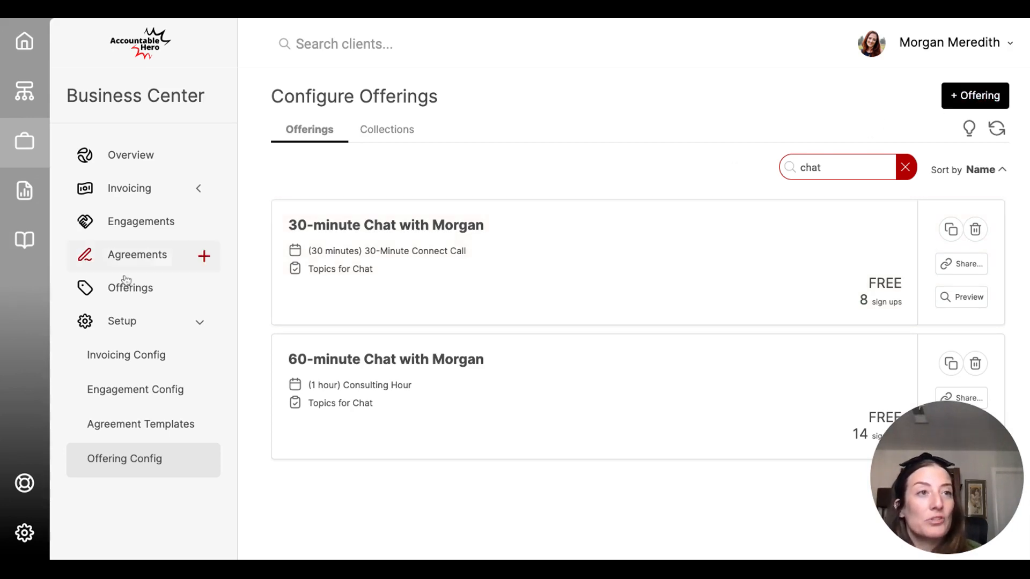
Create a new worksheet template in the library titled "Client Agreement - 6 months of coaching".
click(24, 242)
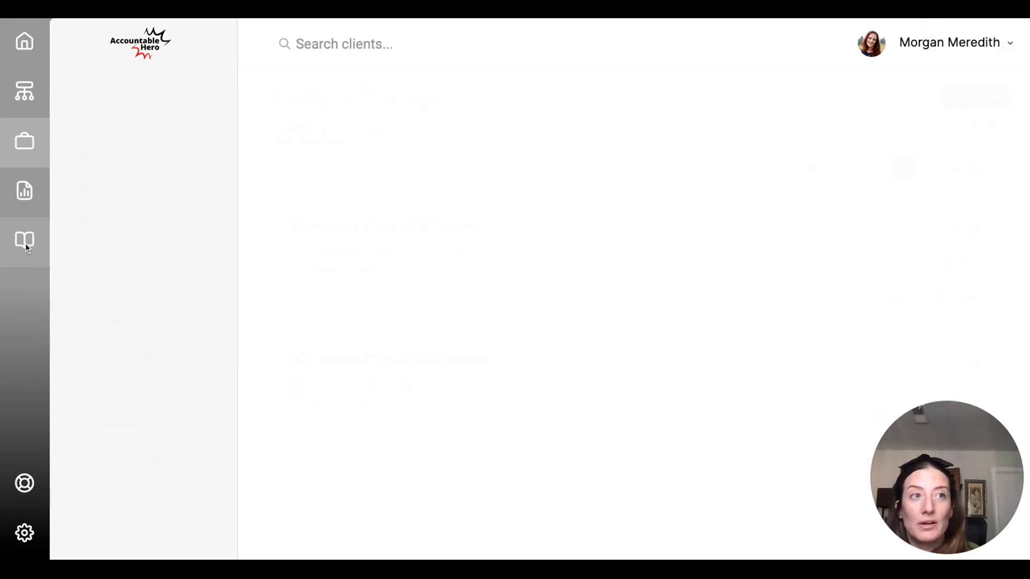
click(942, 97)
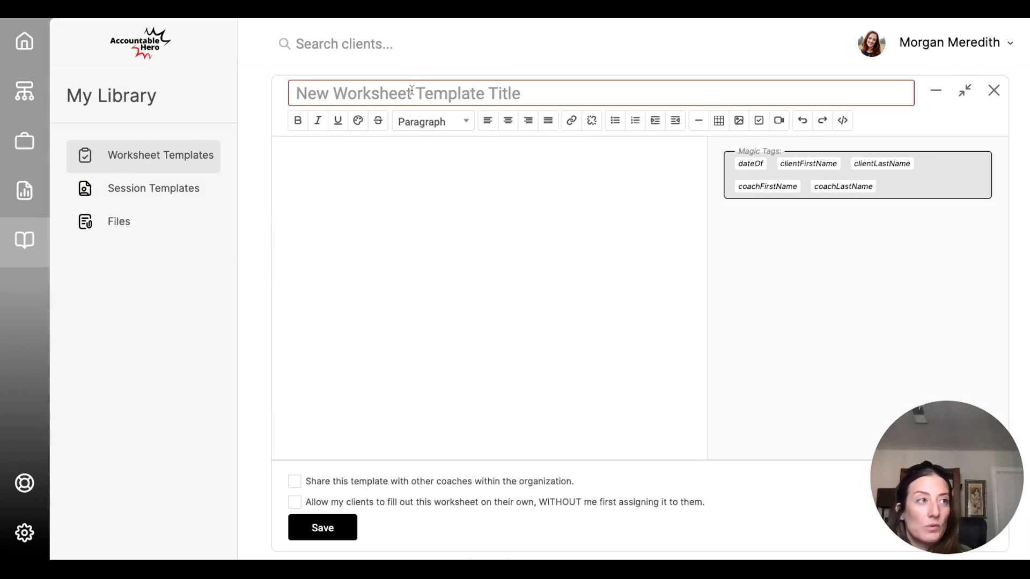
text(Clien)
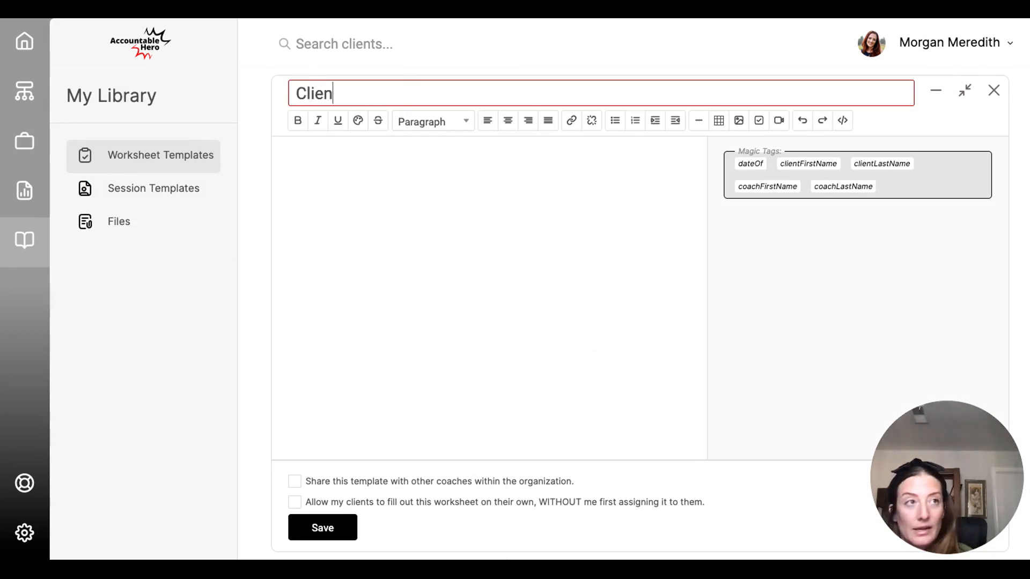
text(t Agreement )
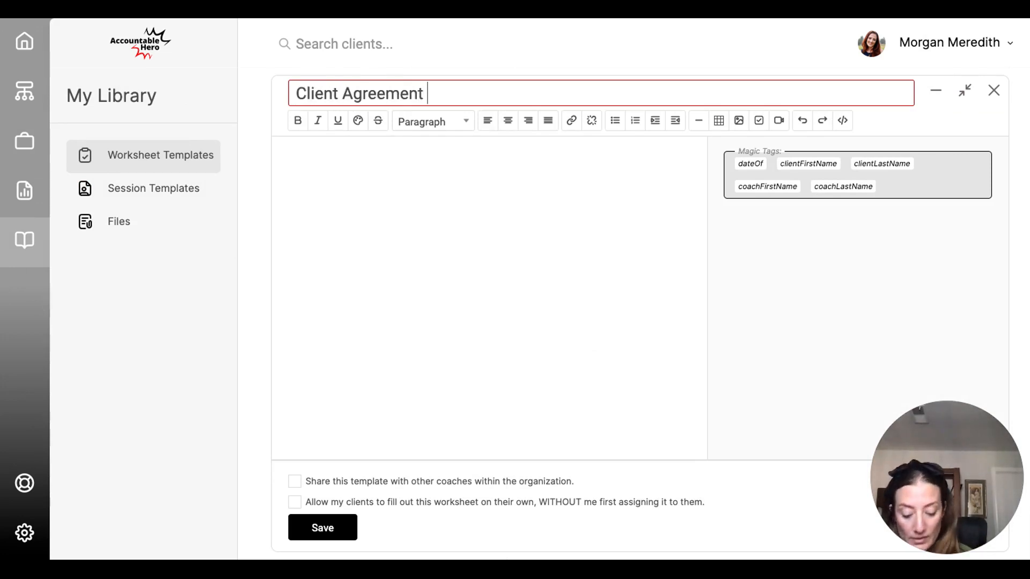
text(- 6 m)
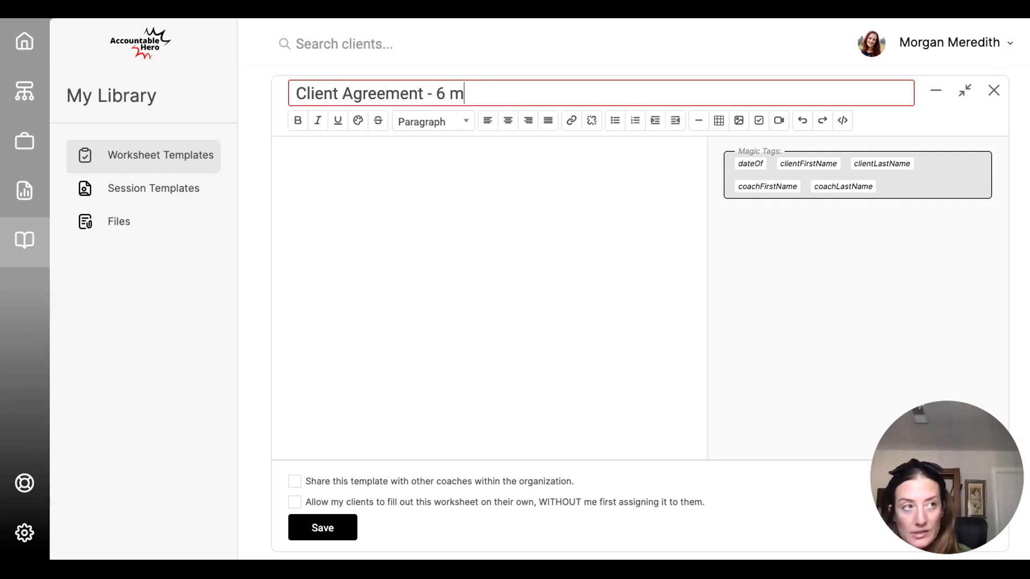
text(onths of coa)
key(BackSpace)
key(BackSpace)
text(coaching)
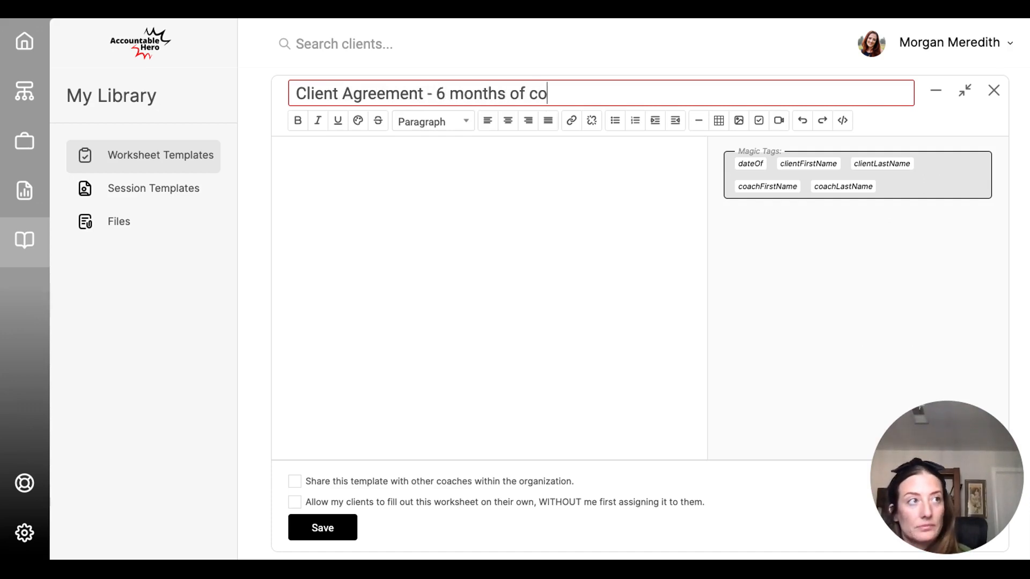
Fill the template body with the placeholder text "aiejtoiewjtaeast" and insert a Signature area form item below it.
click(405, 193)
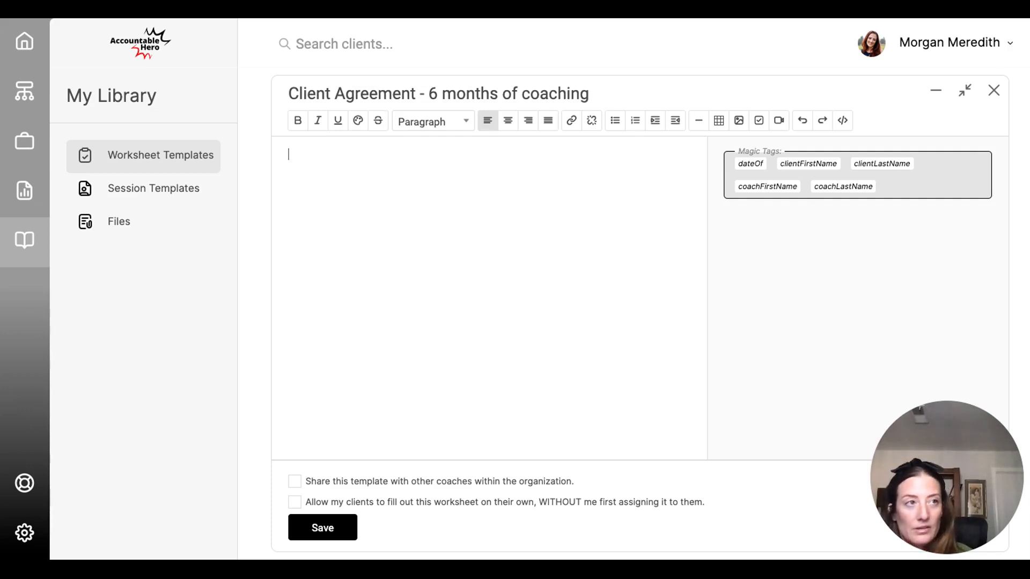
text(aiejtoiewjtaeast)
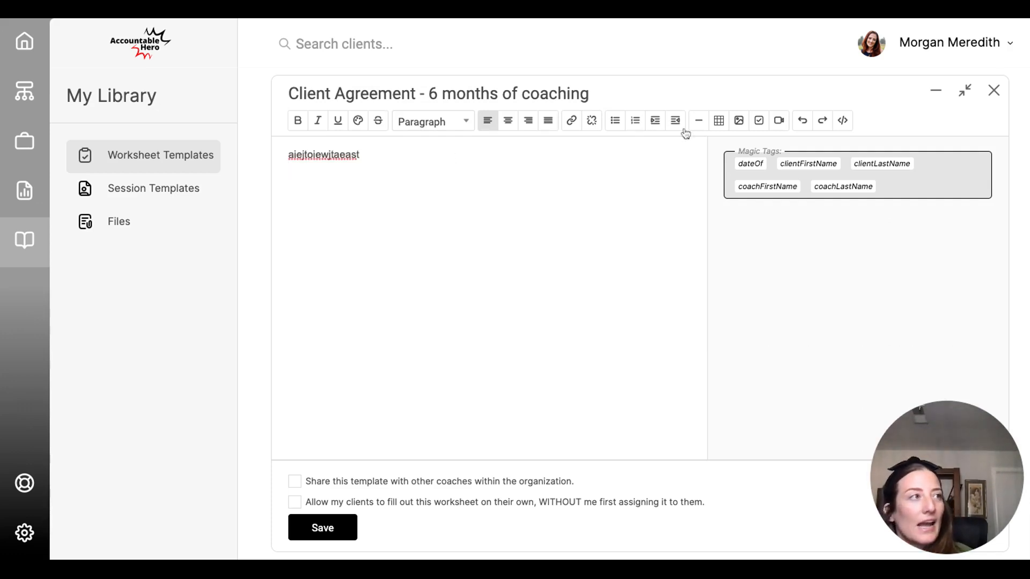
click(758, 121)
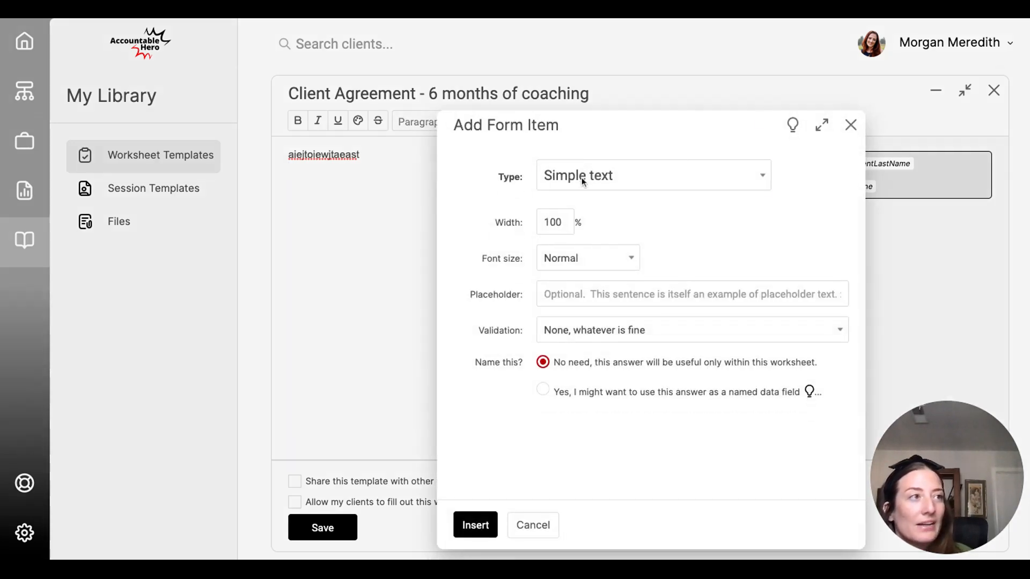
click(472, 524)
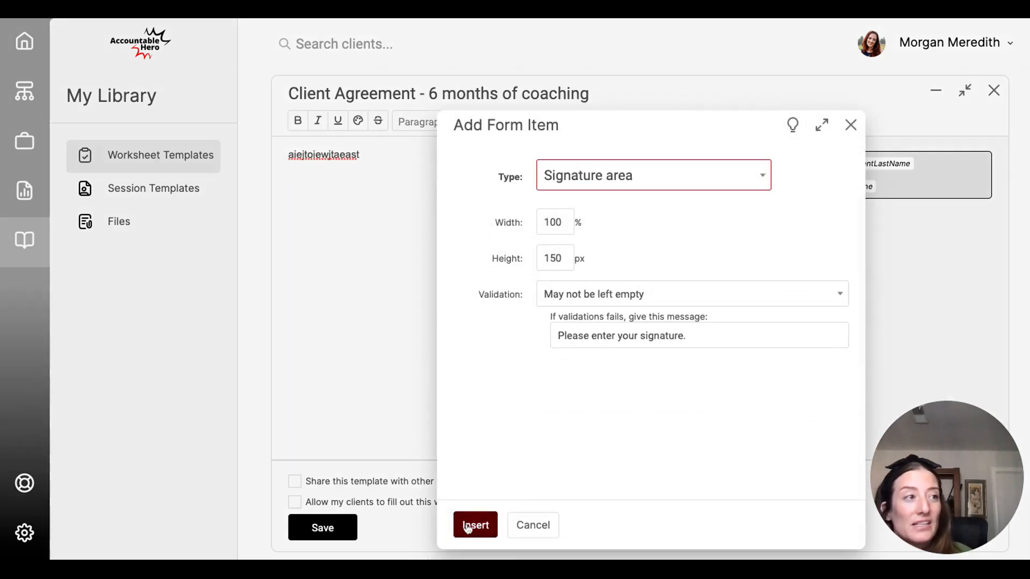
Add the line "Type your name:" below the signature area and insert a Simple text form item under it.
key(Return)
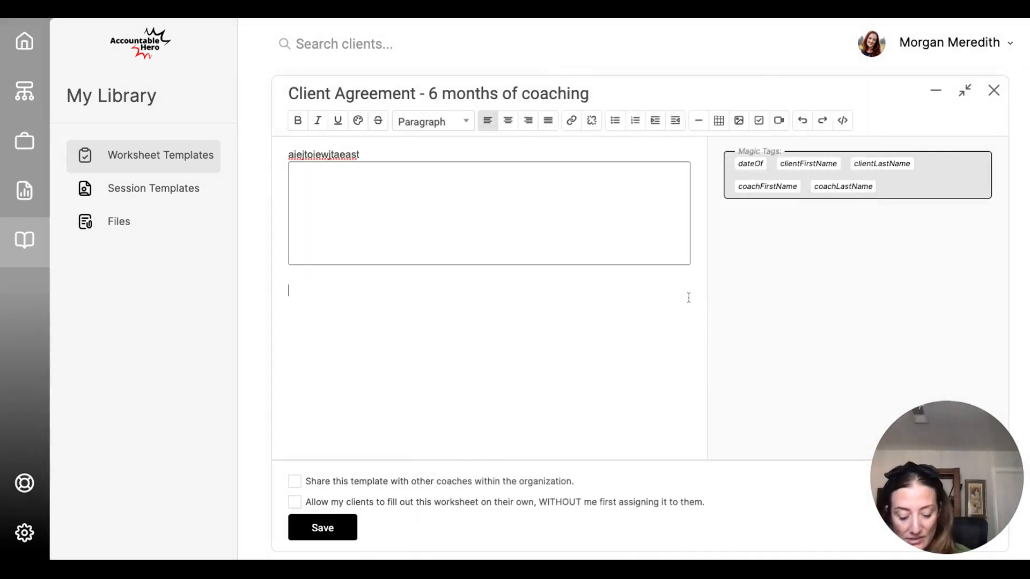
text(Type your name:)
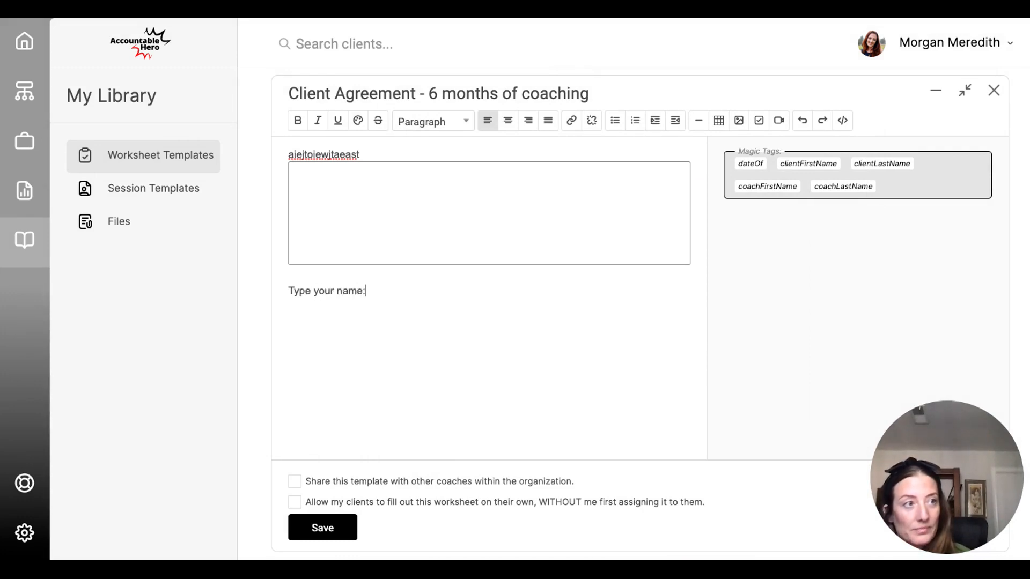
click(757, 122)
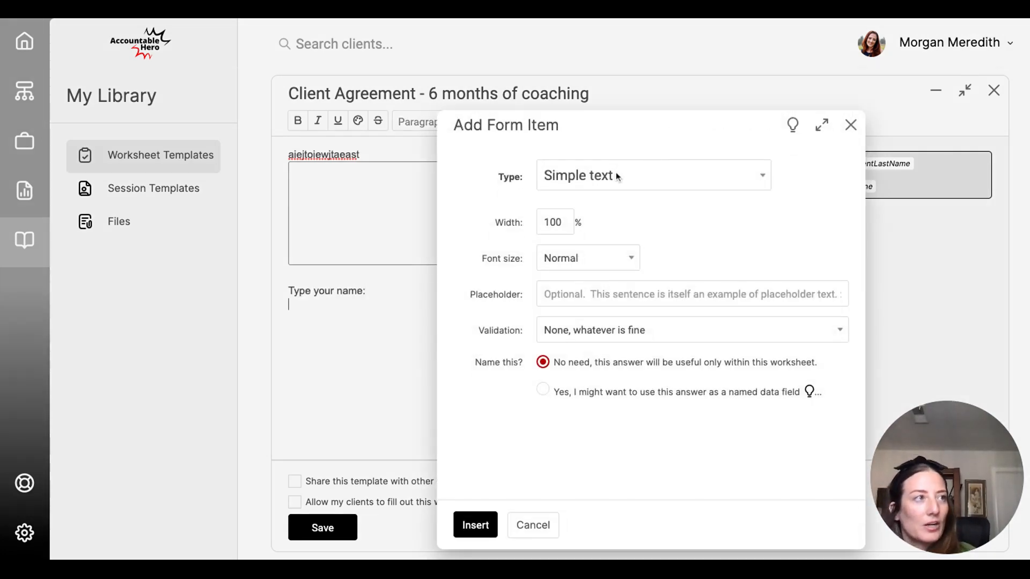
click(478, 526)
Set the name field's validation to "Must have something typed in" and save the worksheet template.
click(333, 308)
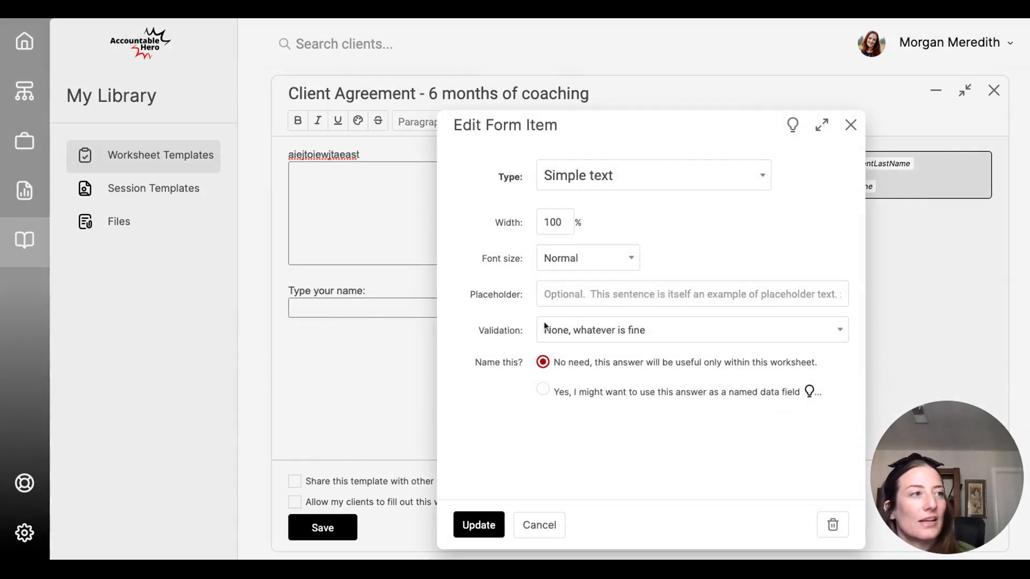
click(573, 343)
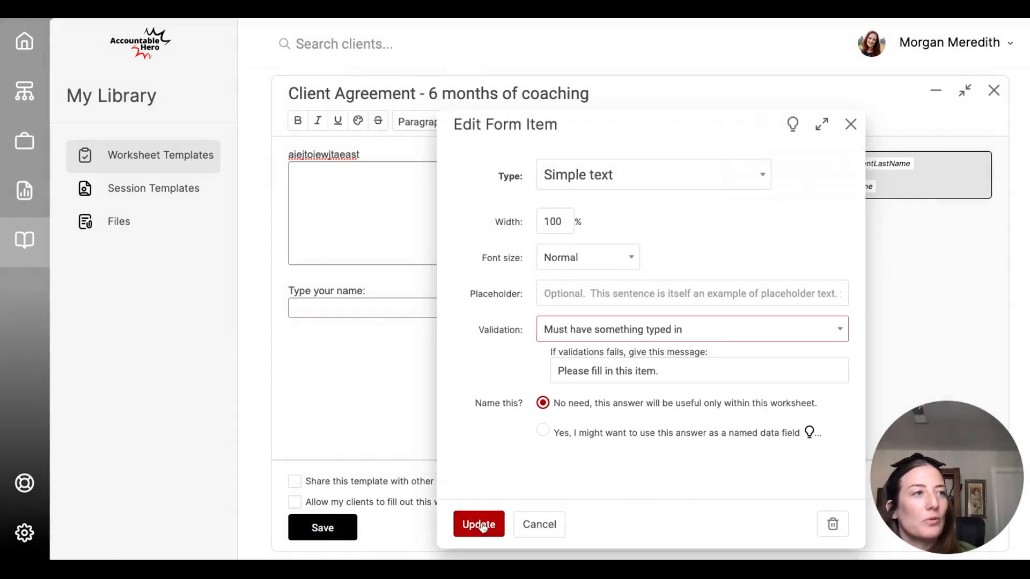
click(478, 525)
click(317, 528)
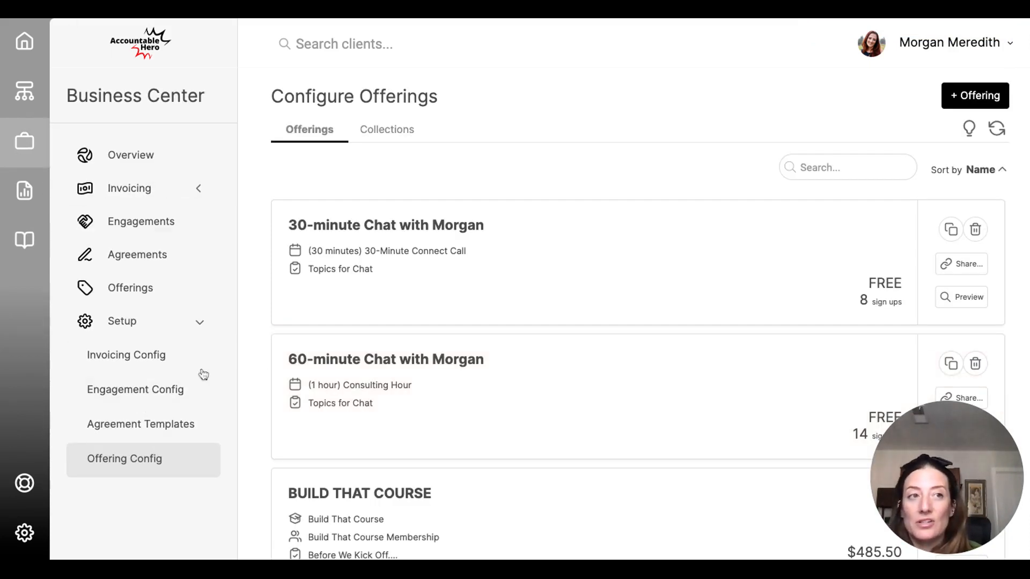
Start a new offering in the Business Center's offering configuration and name it "6 months of coching".
click(982, 98)
click(620, 133)
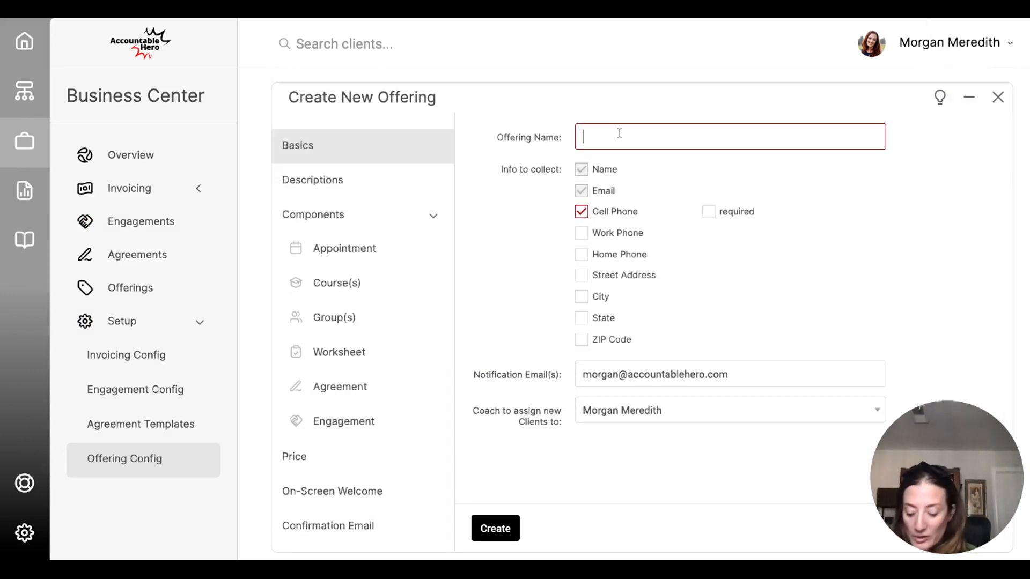
text(6 months o)
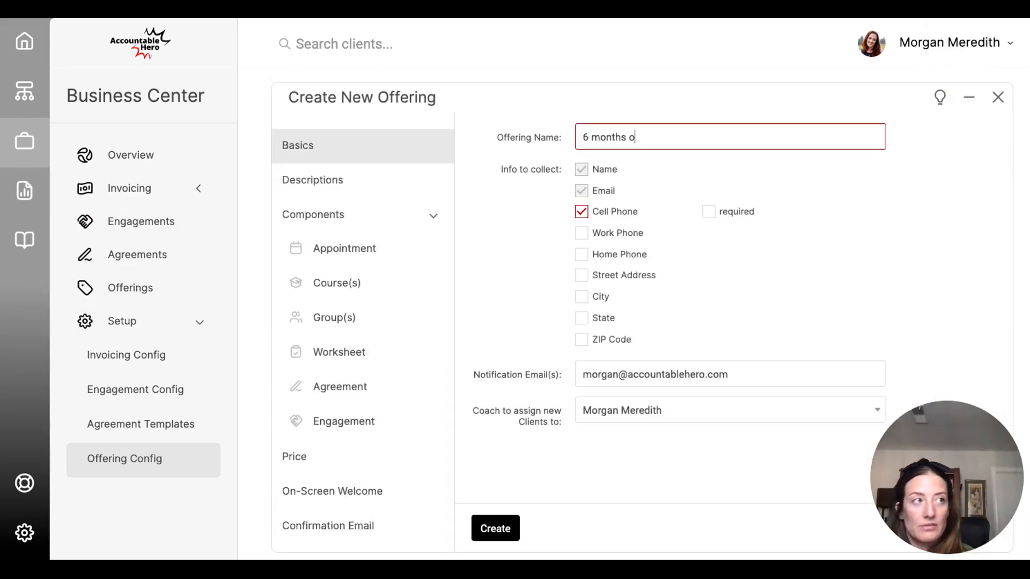
text(f coching)
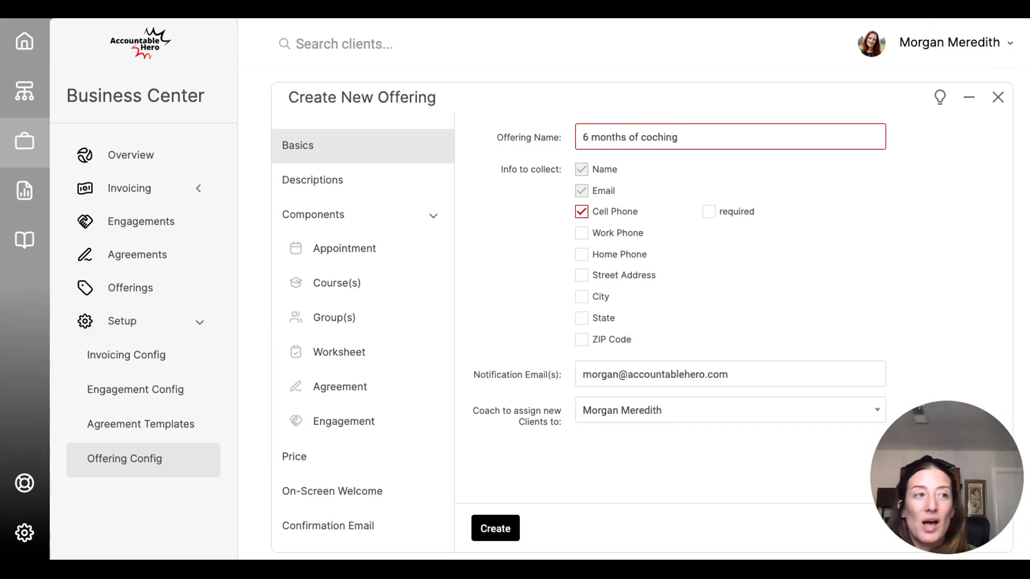
Include a worksheet in the offering, using the "Client Agreement - 6 months of coaching" template.
click(390, 247)
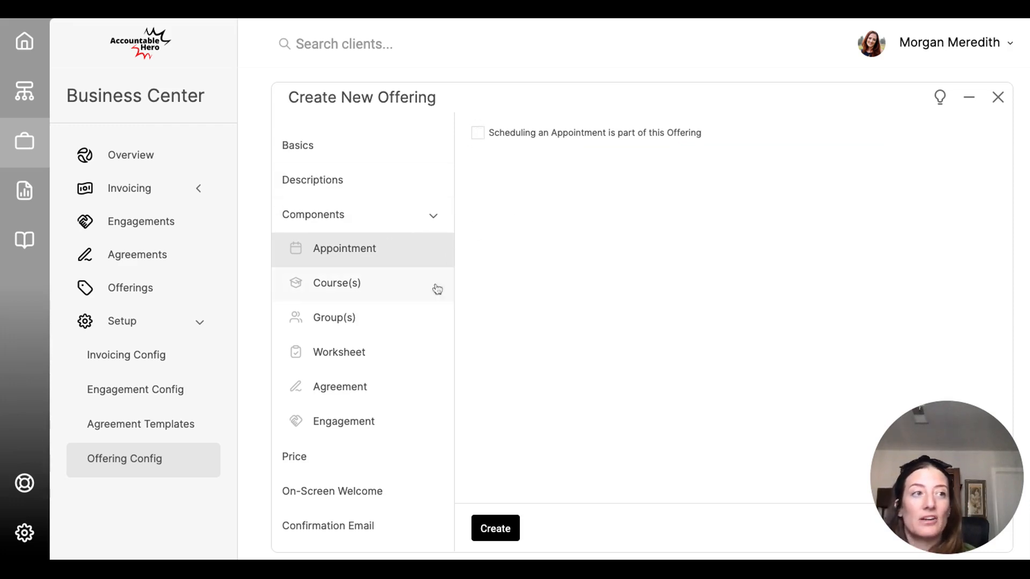
click(345, 358)
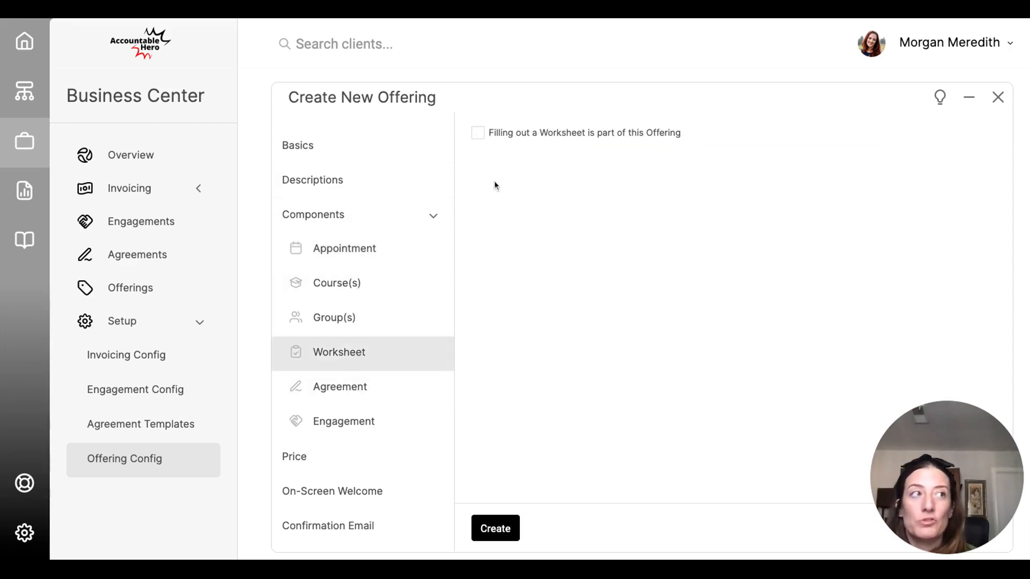
click(477, 133)
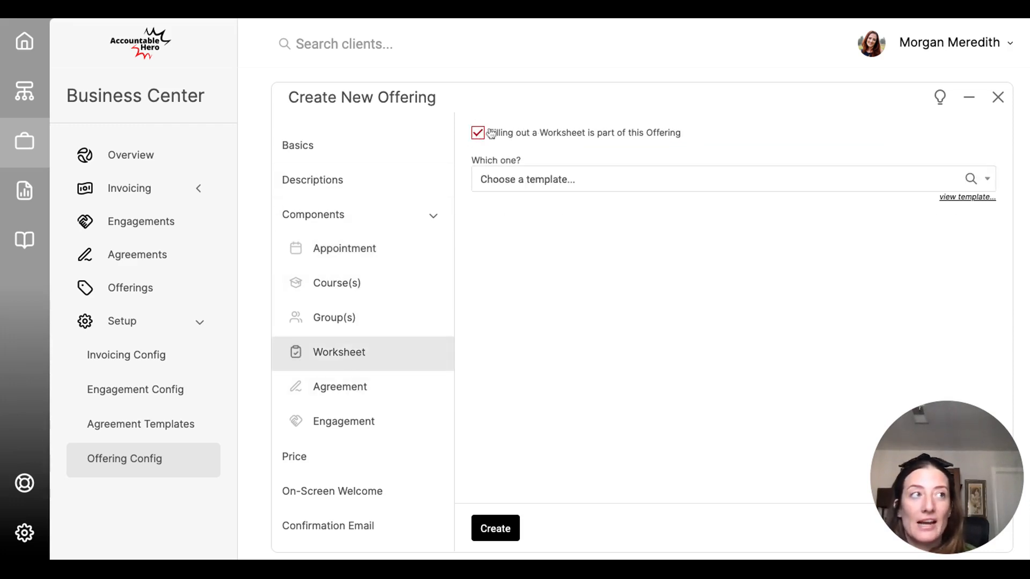
click(594, 182)
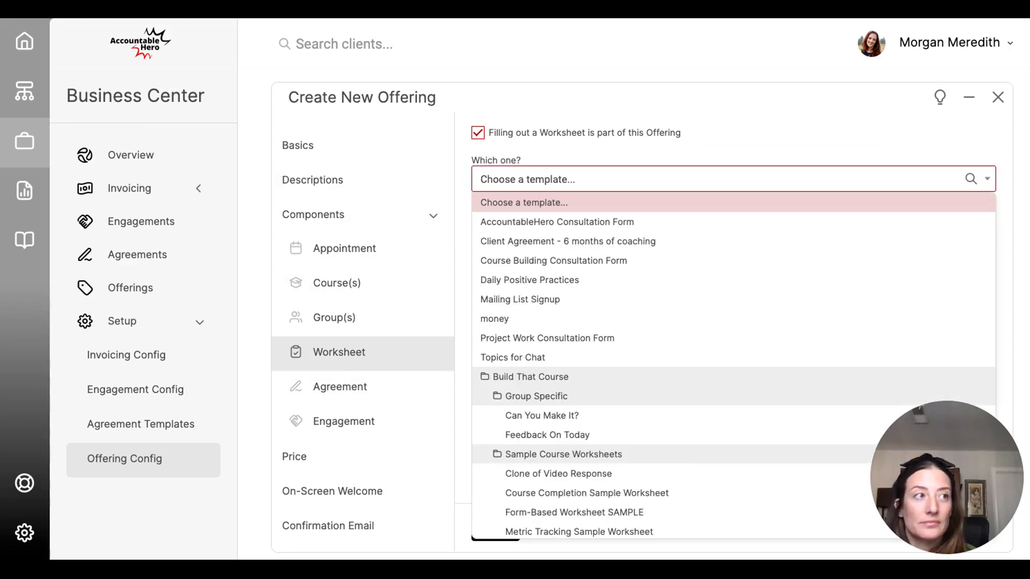
click(619, 242)
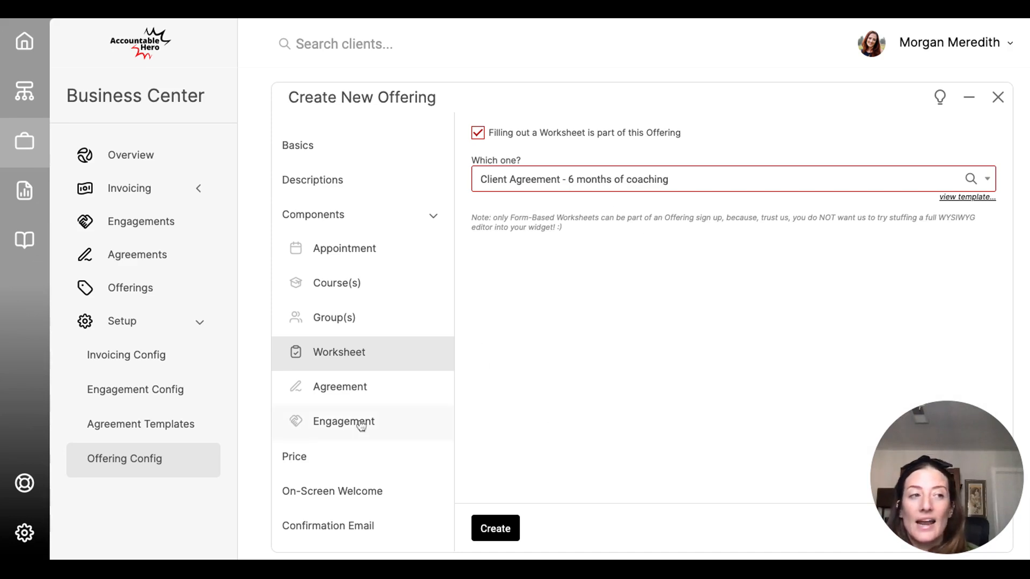
Give the offering a price of $5000, create it and close its editor.
click(322, 457)
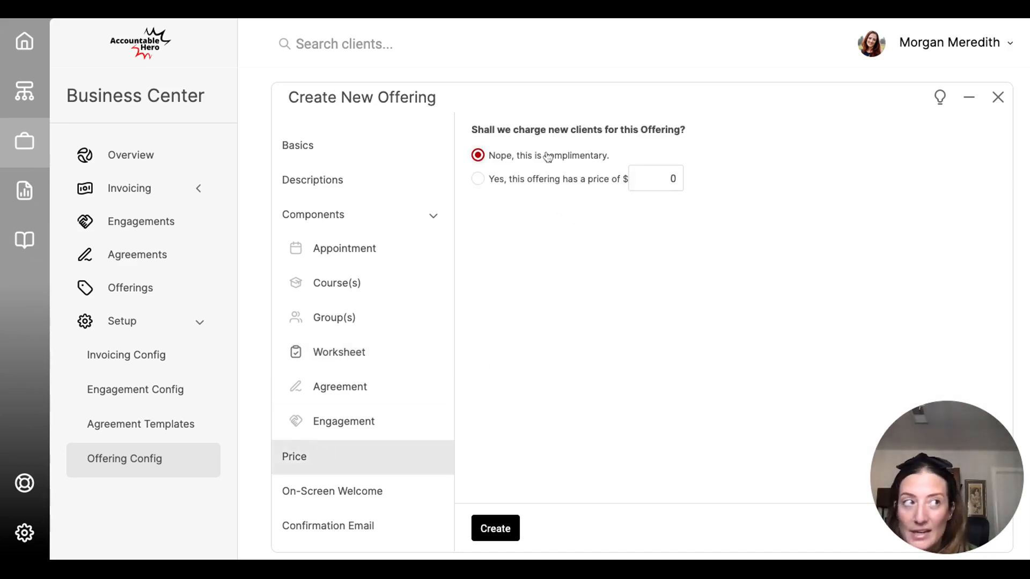
click(680, 177)
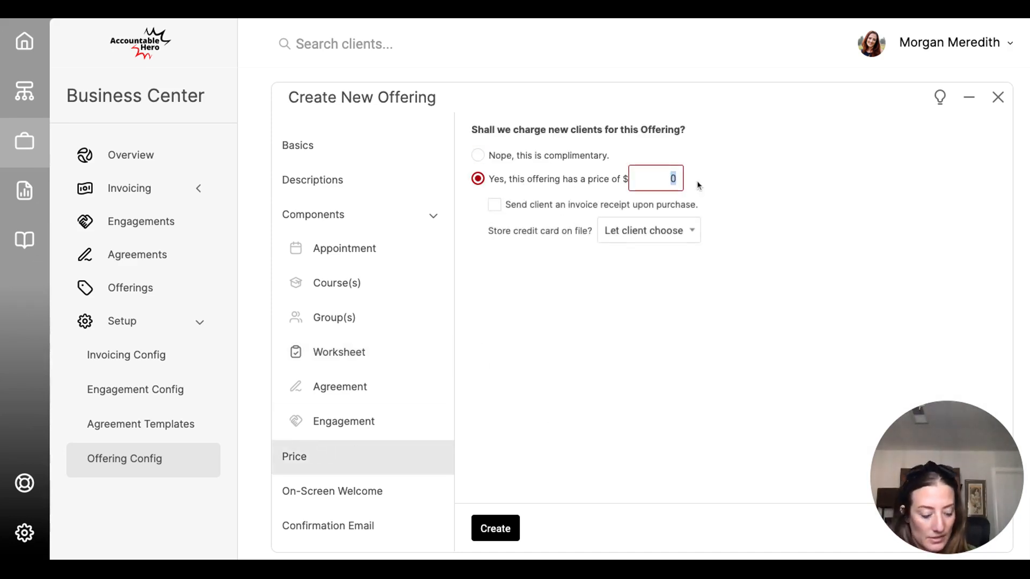
text(50000)
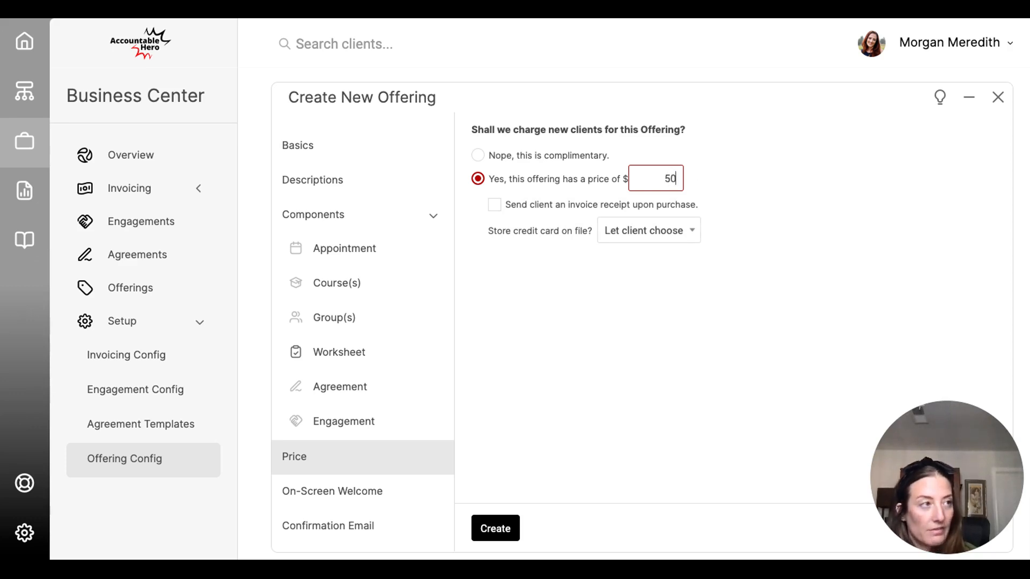
key(BackSpace)
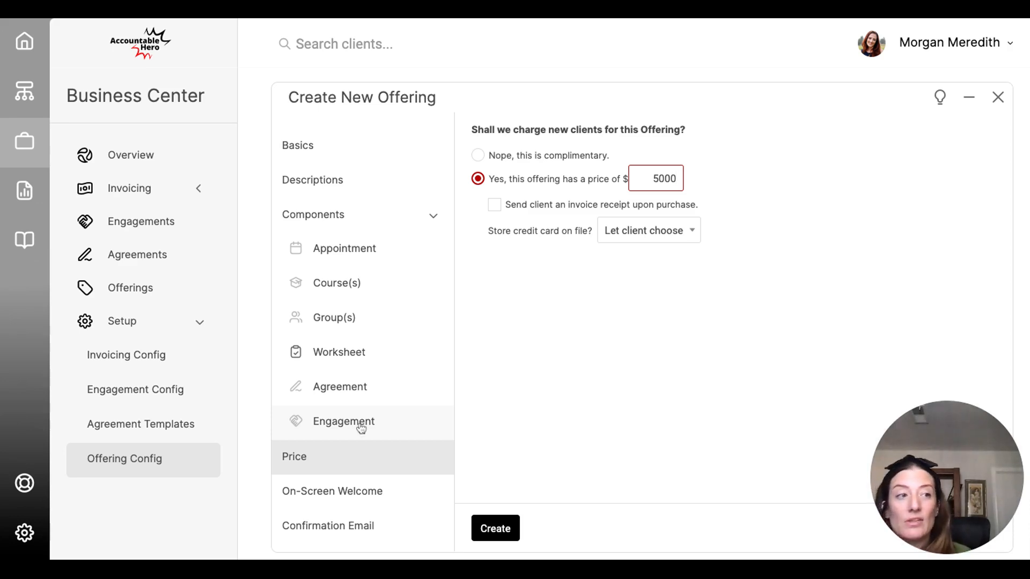
click(496, 530)
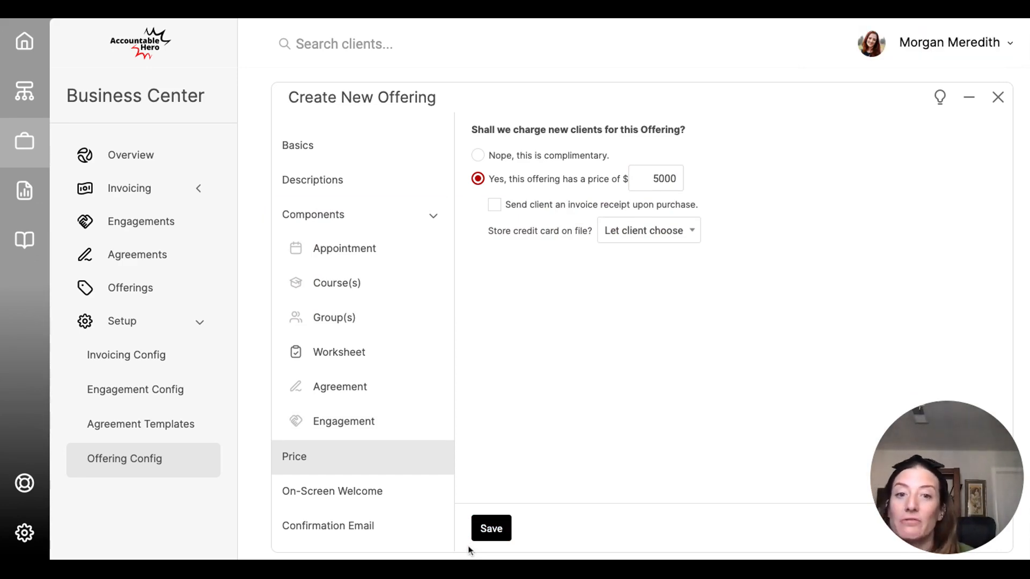
click(998, 98)
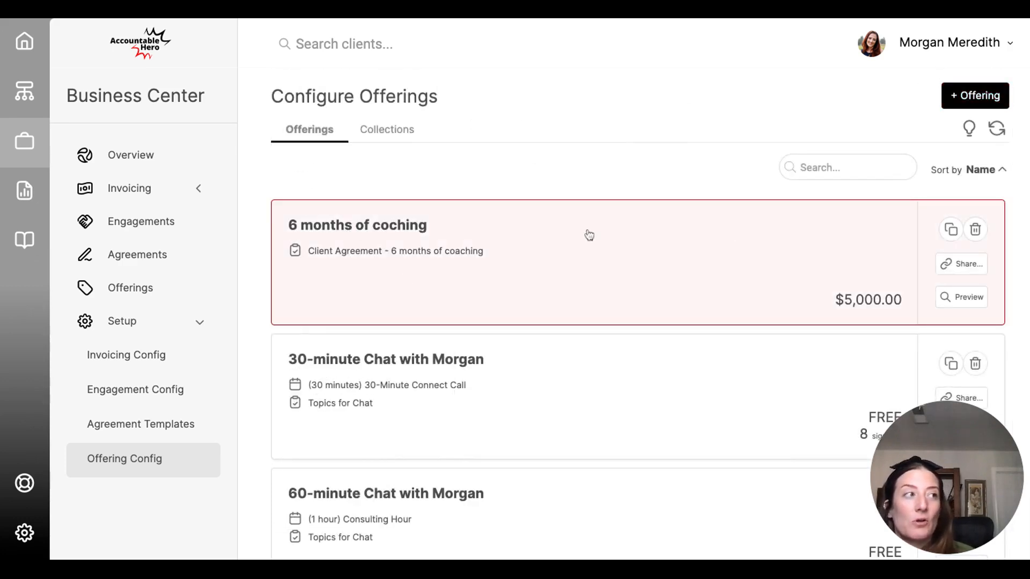
Open the new offering's standalone page through its share link and fill in a freehand signature and "your name" as the typed name.
click(961, 268)
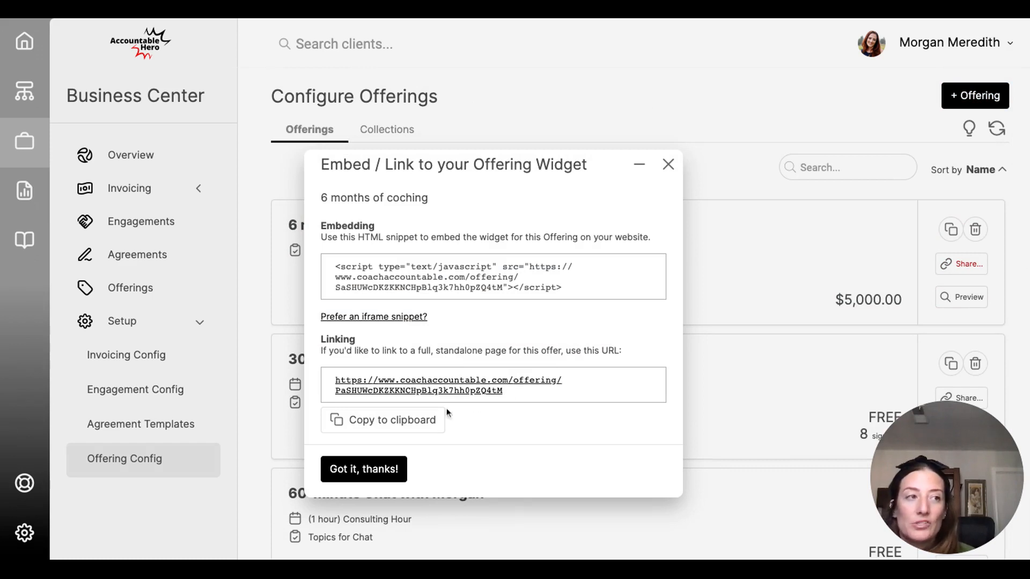
click(411, 426)
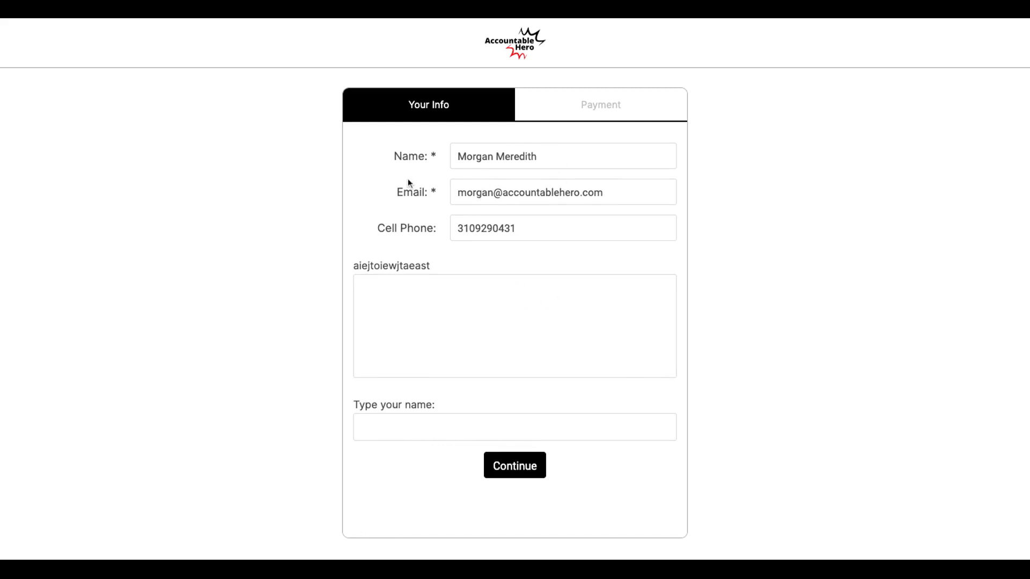
drag(358, 266, 431, 266)
mouse_move(472, 297)
mouse_down()
mouse_move(485, 327)
mouse_move(610, 300)
mouse_up()
drag(531, 306, 523, 321)
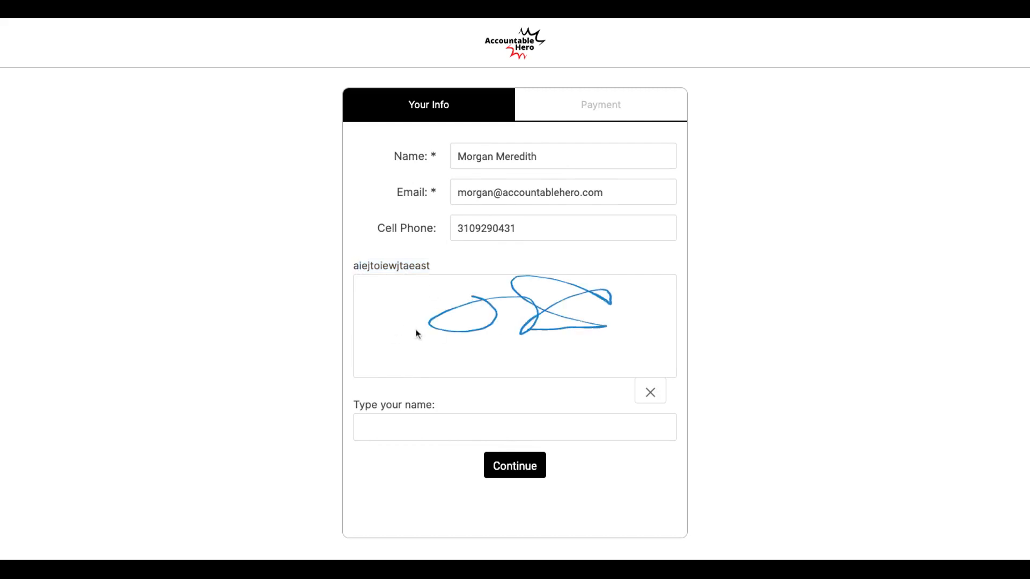
click(409, 432)
text(your name)
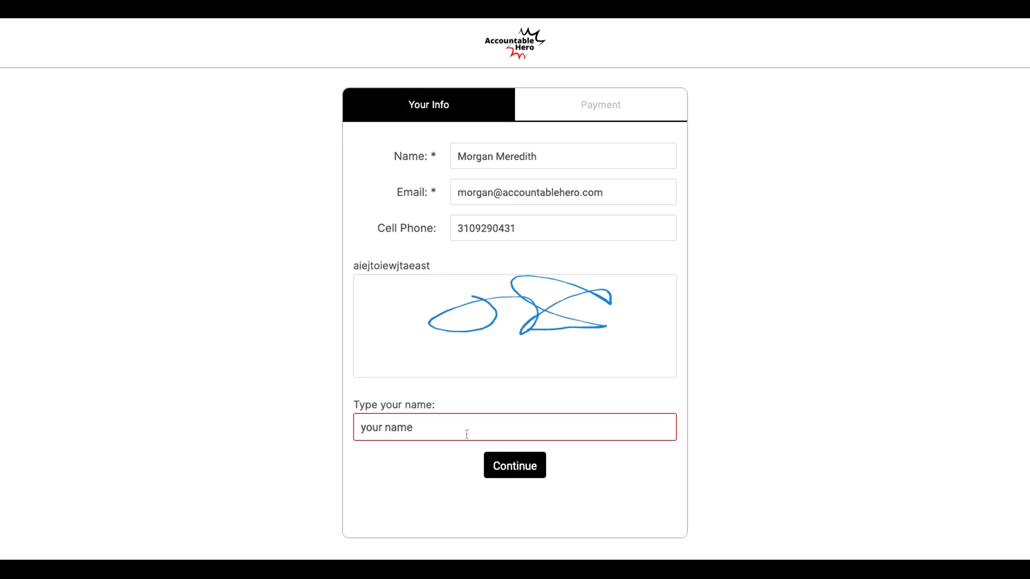
Continue to the payment stage and opt to remember the card and authorize automatic payment of future invoices.
click(510, 465)
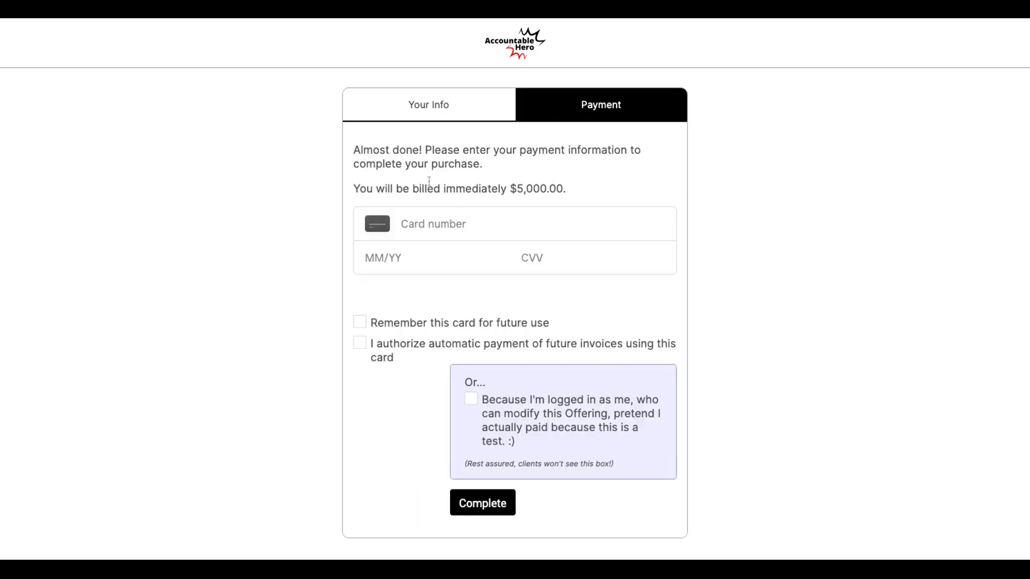
click(361, 323)
click(359, 349)
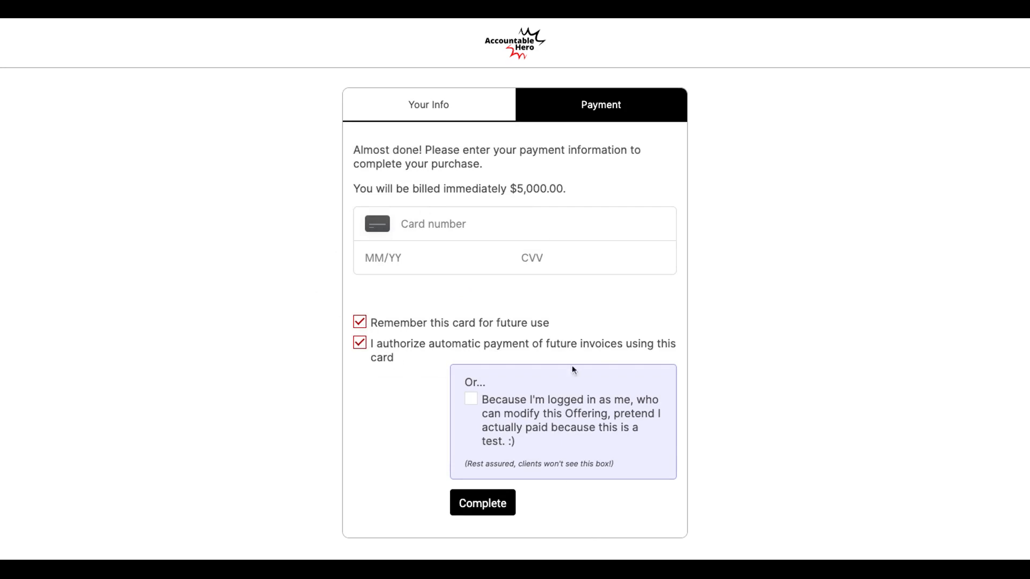